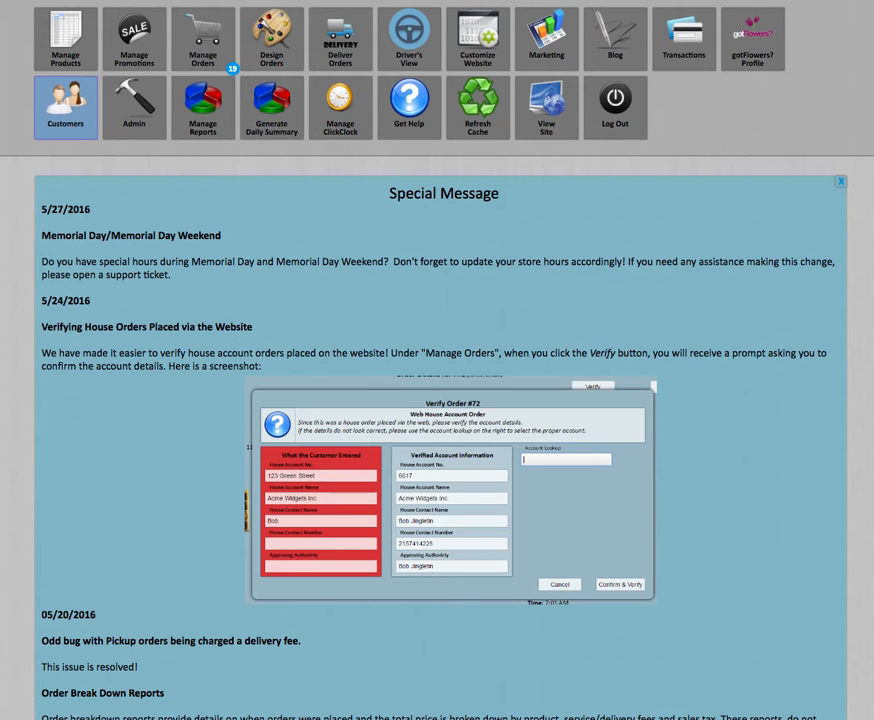
Step: Filter the customers' house accounts by the customer's name and open the matching account for management
left_click(66, 107)
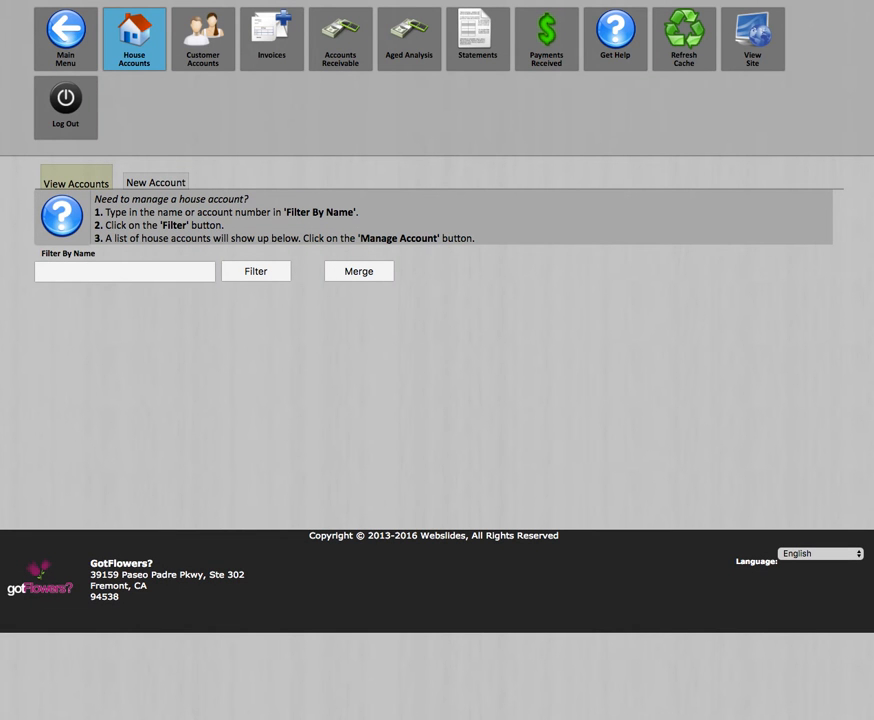
left_click(125, 271)
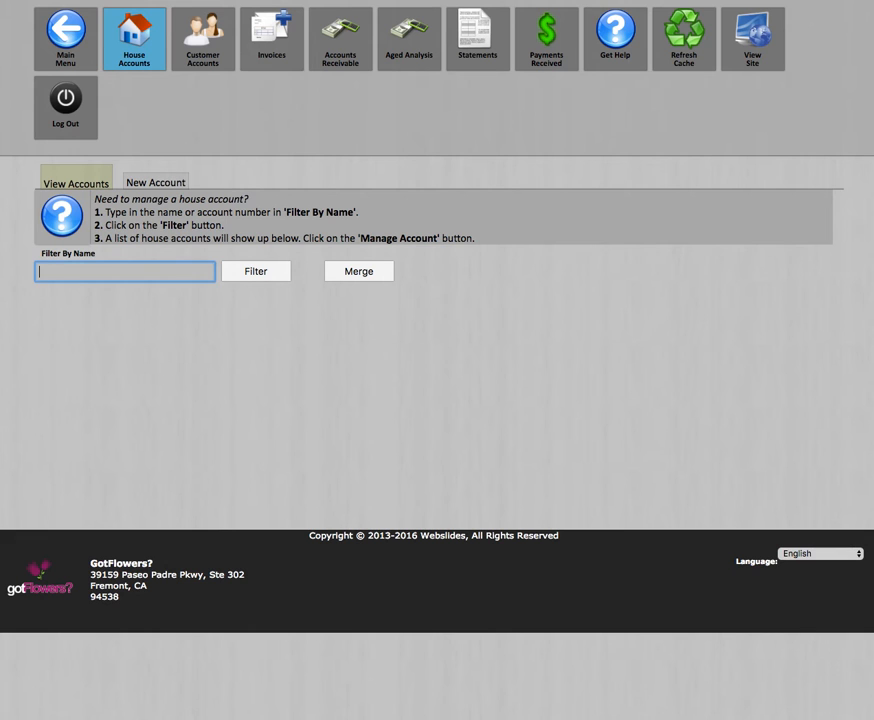
type("este")
key("Return")
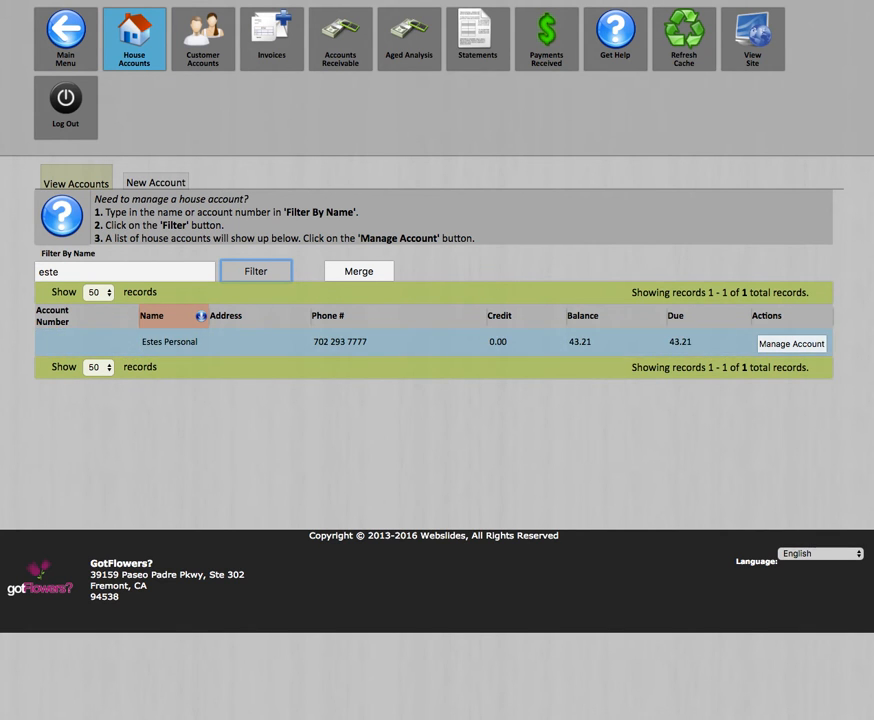
left_click(791, 344)
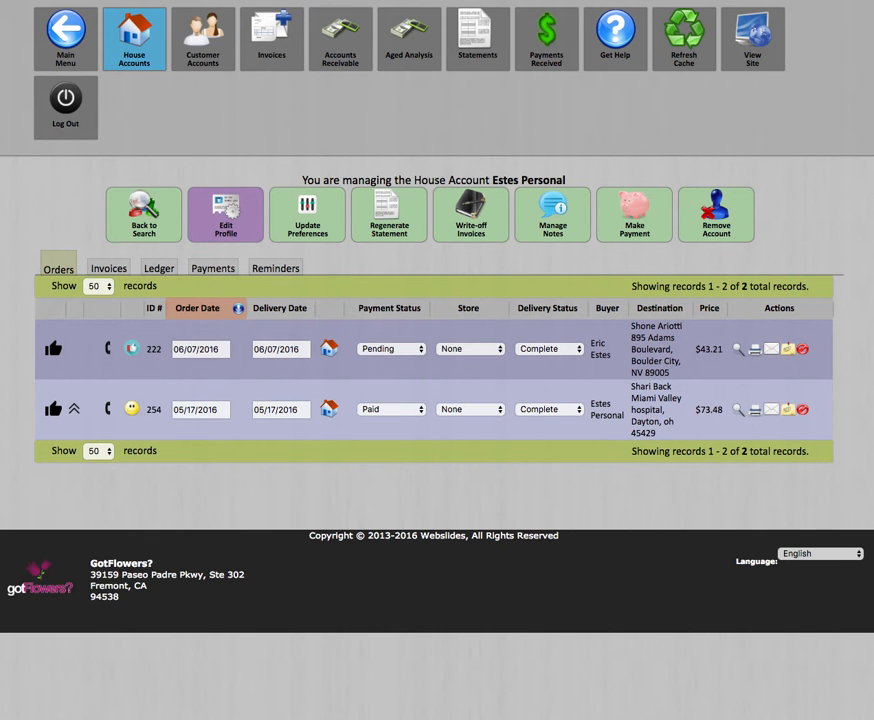
Step: View the house account's profile details and close them without saving
left_click(225, 215)
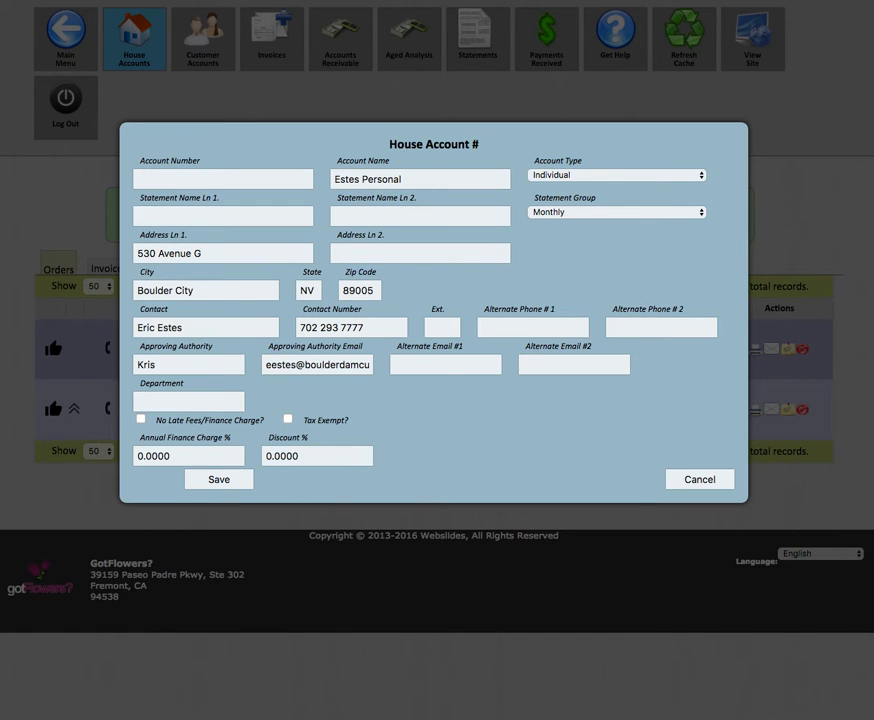
left_click(700, 479)
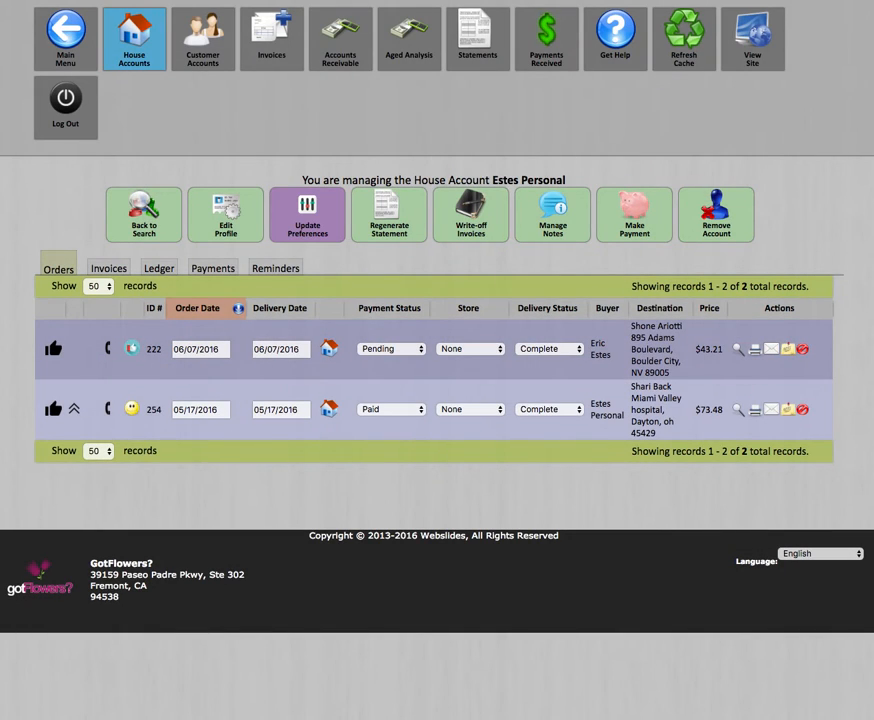
Step: Enter a Max Value of 70 in the house preferences, browse the preferred languages, and close without updating
left_click(307, 214)
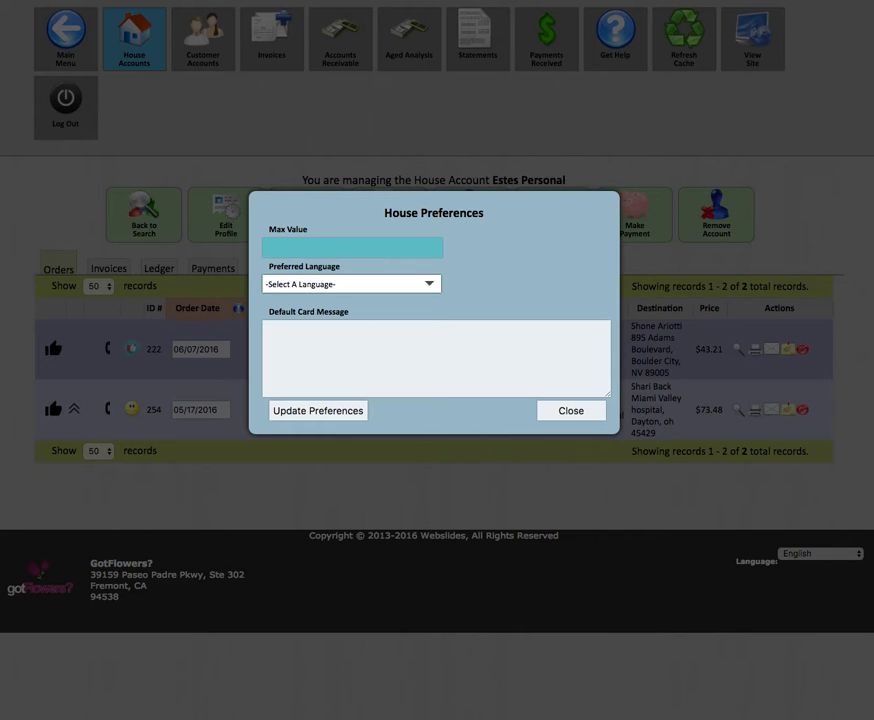
left_click(352, 248)
type("7")
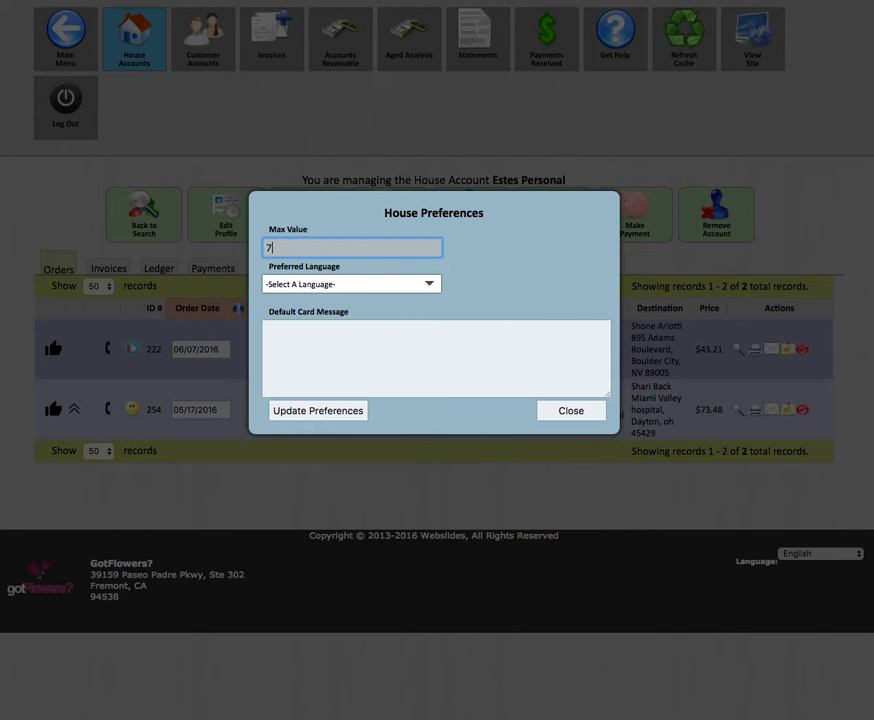
type("0")
left_click(507, 267)
left_click(352, 284)
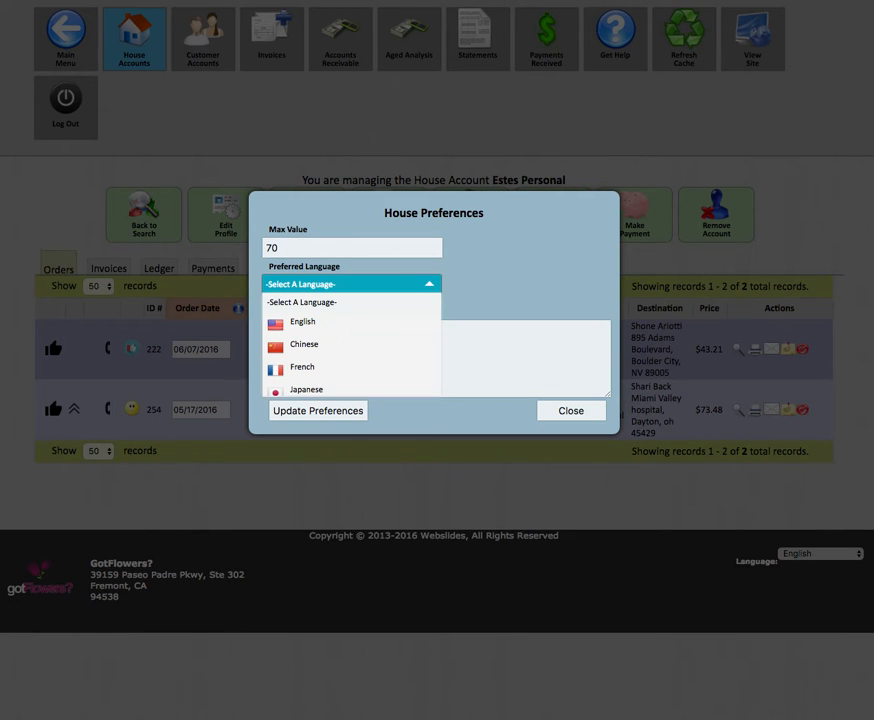
scroll(350, 343, "down", 2)
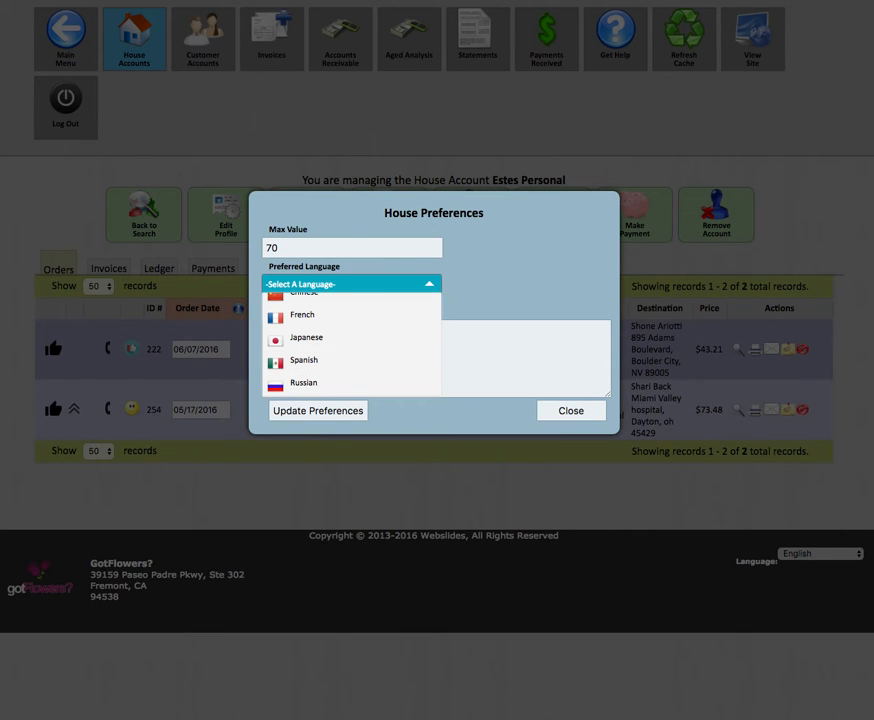
left_click(571, 410)
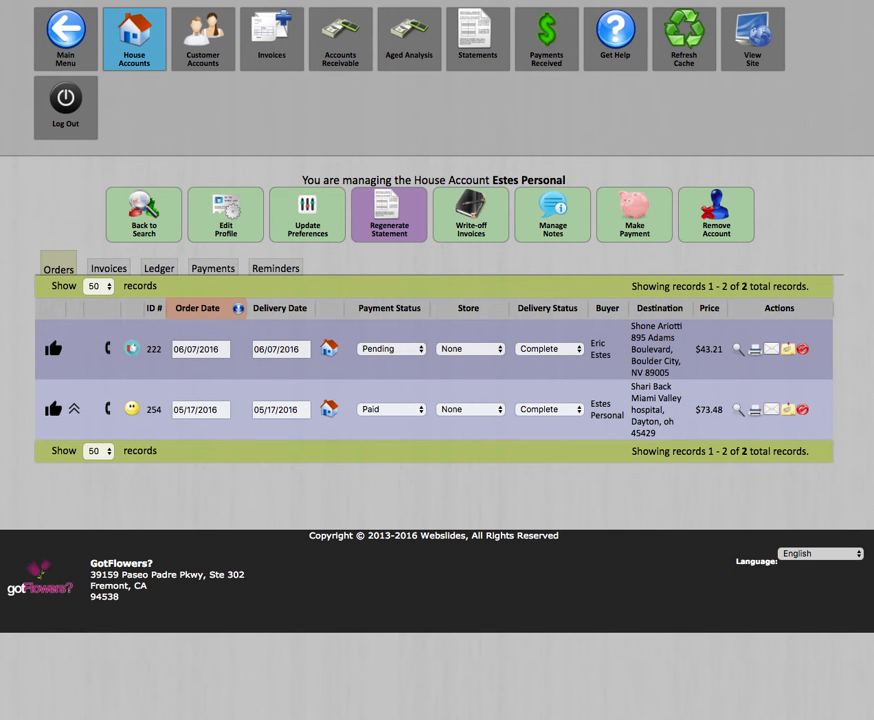
Step: View the statement batches available for regenerating the account's statement, and cancel without choosing one
left_click(389, 214)
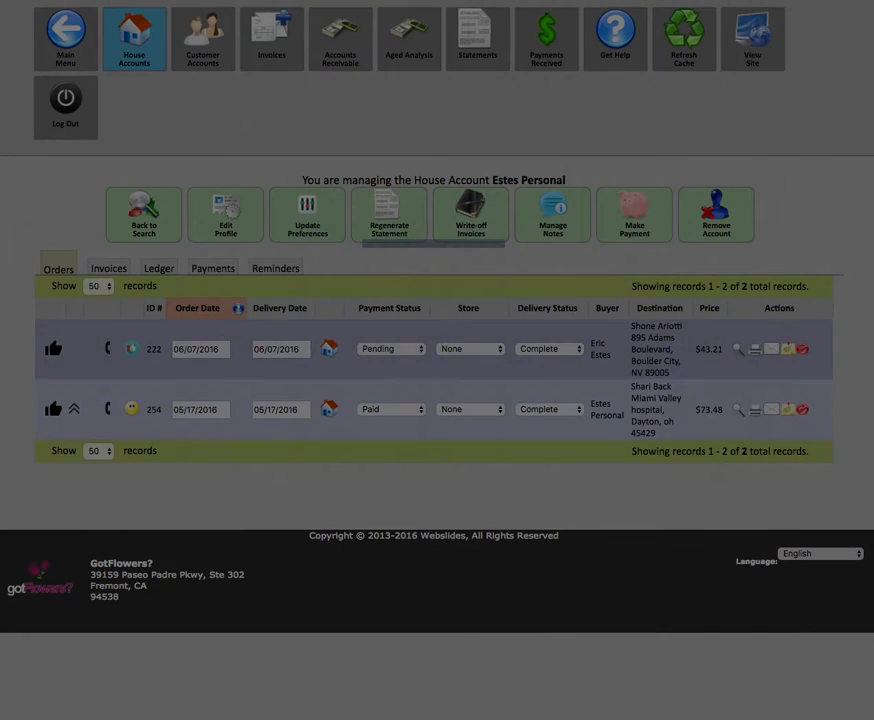
left_click(382, 313)
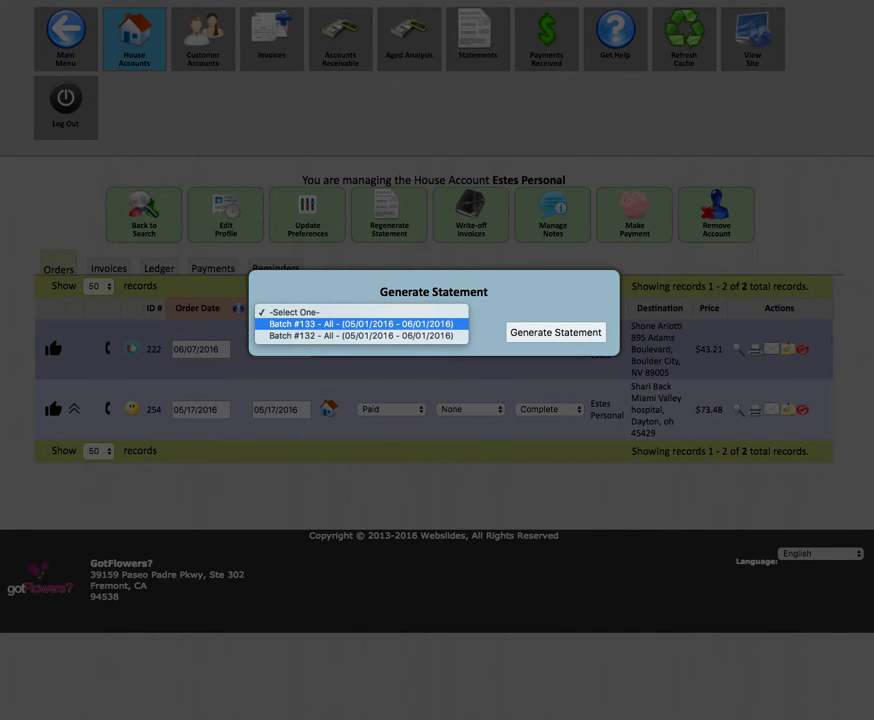
left_click(486, 328)
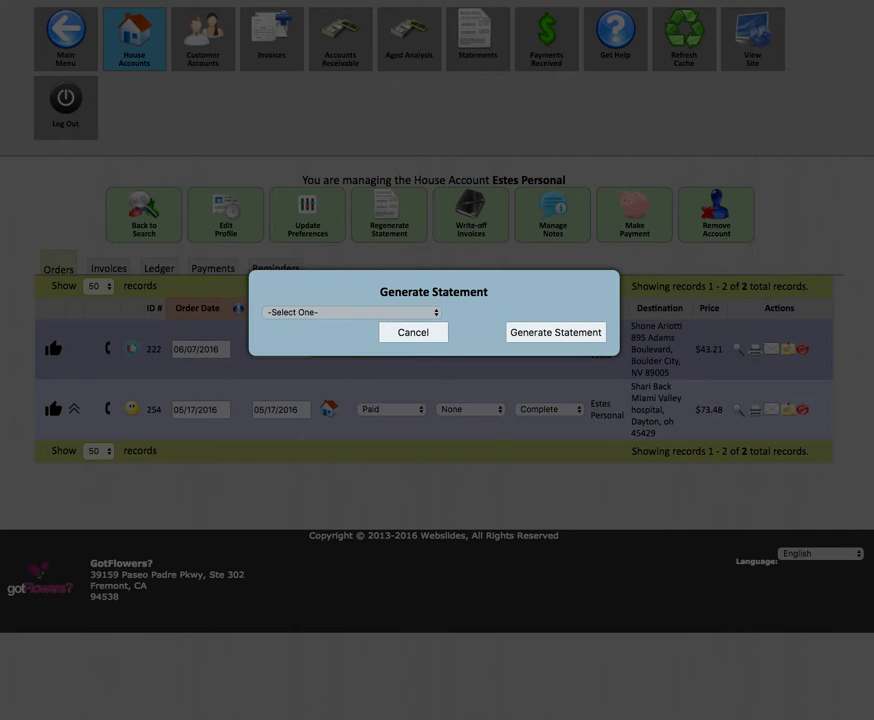
left_click(413, 332)
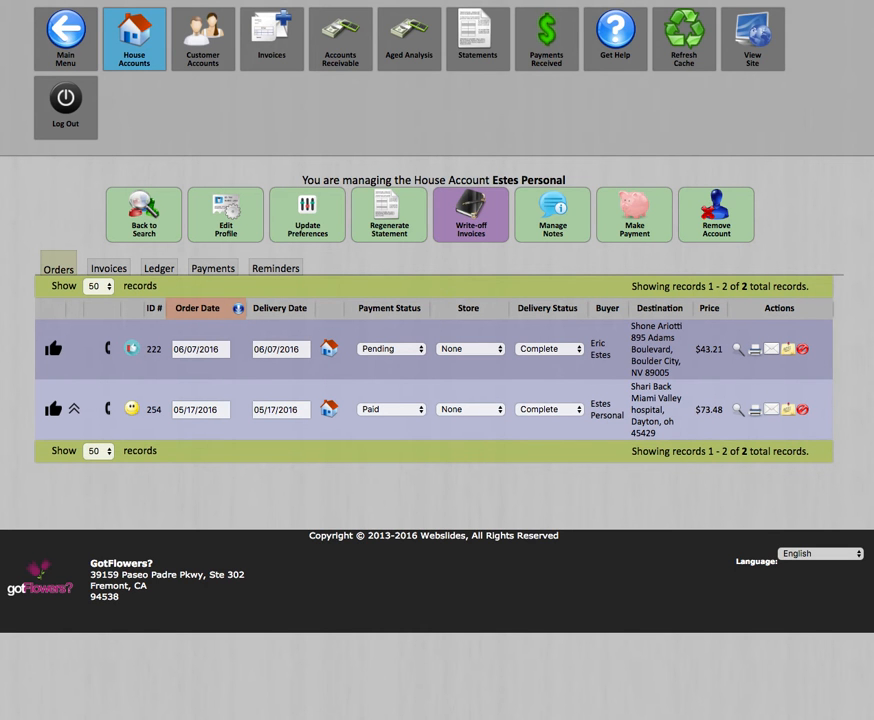
Step: View the account's invoice write-off form and its house notes, closing both without making changes
left_click(471, 214)
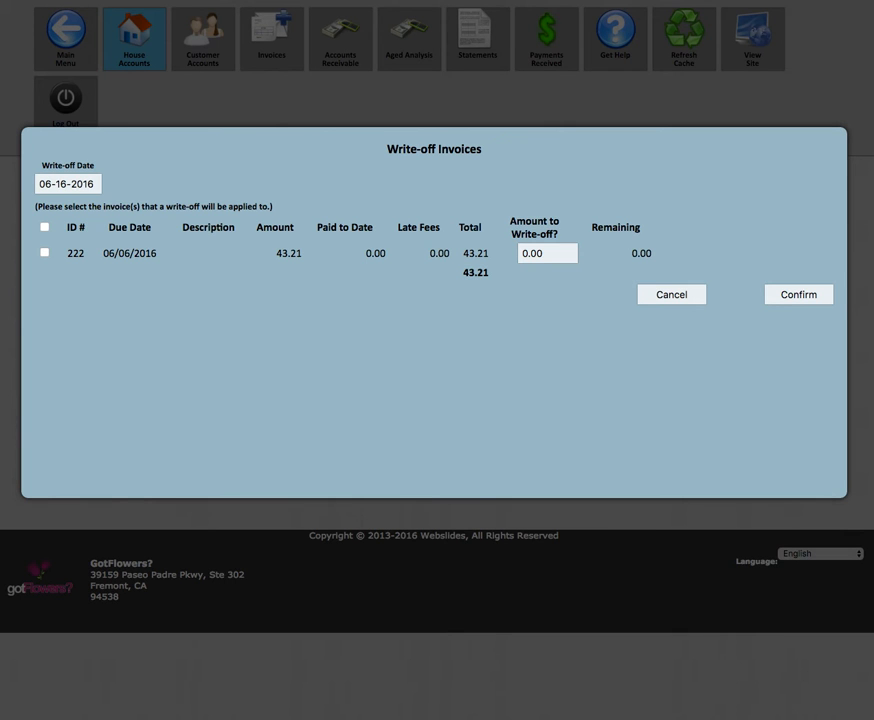
left_click(547, 254)
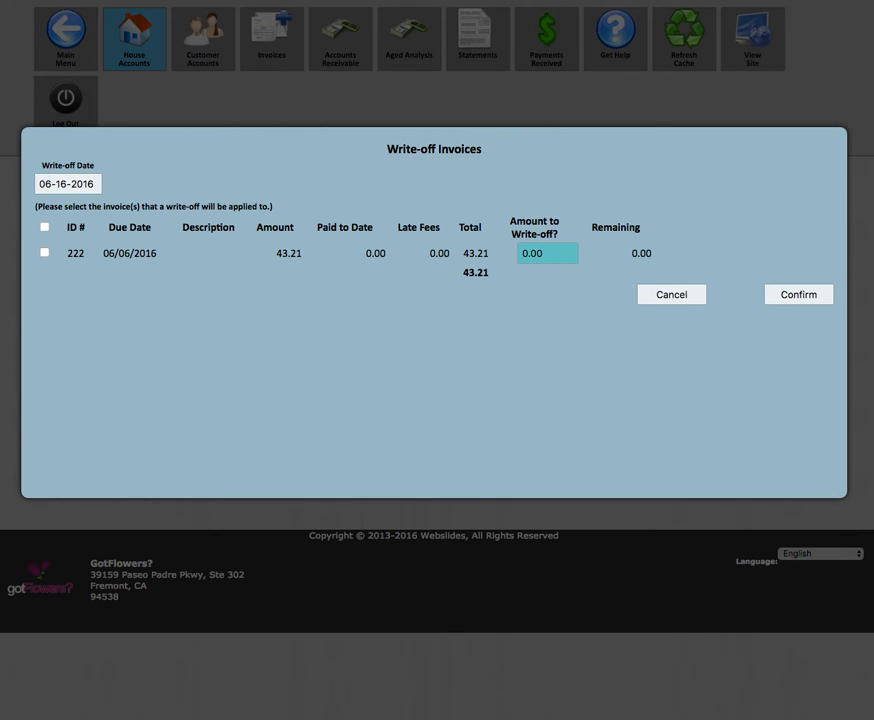
left_click(671, 294)
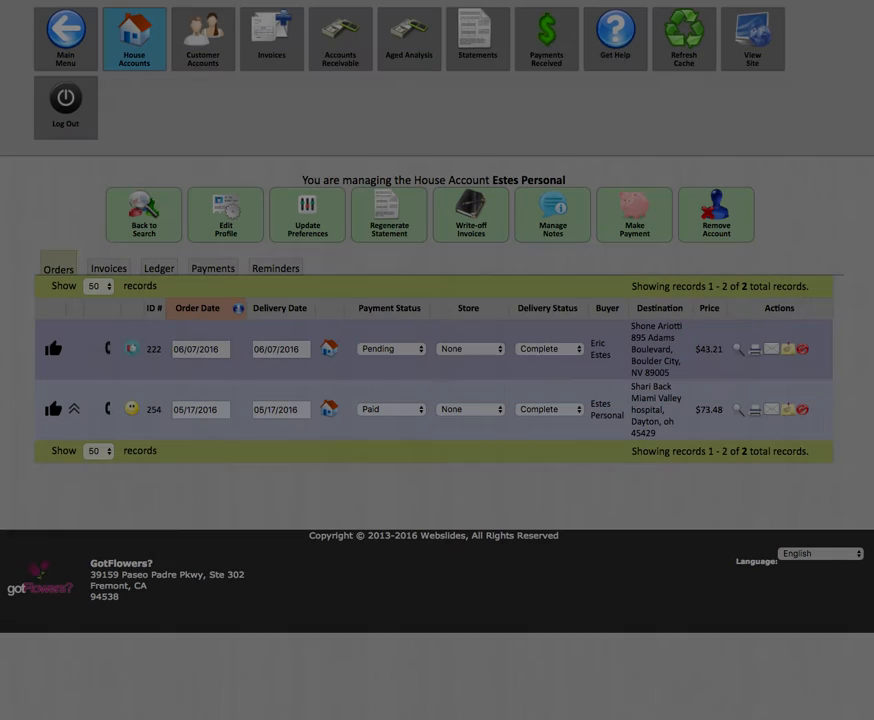
left_click(553, 214)
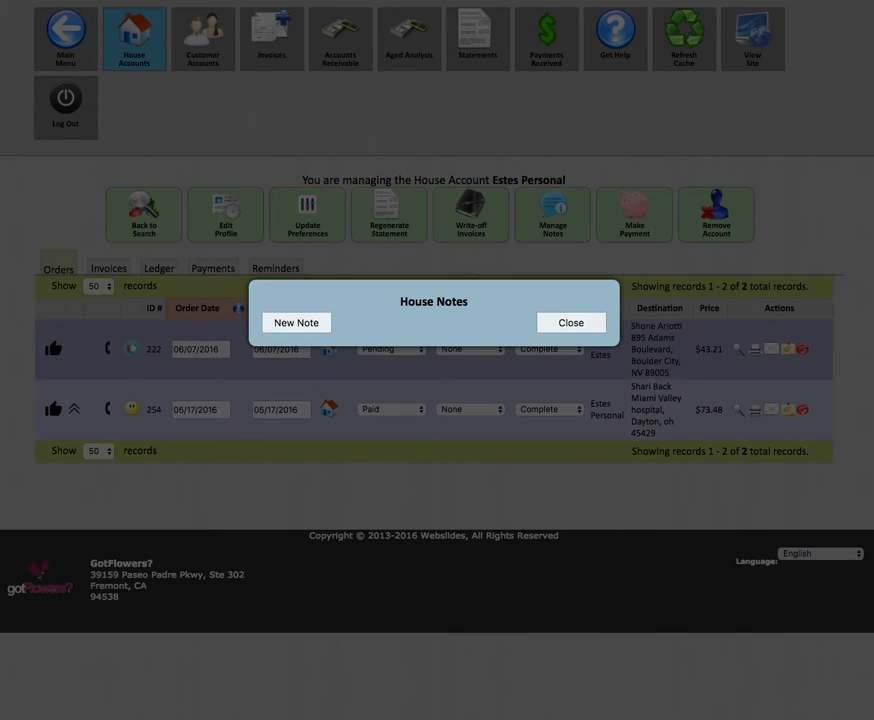
left_click(571, 322)
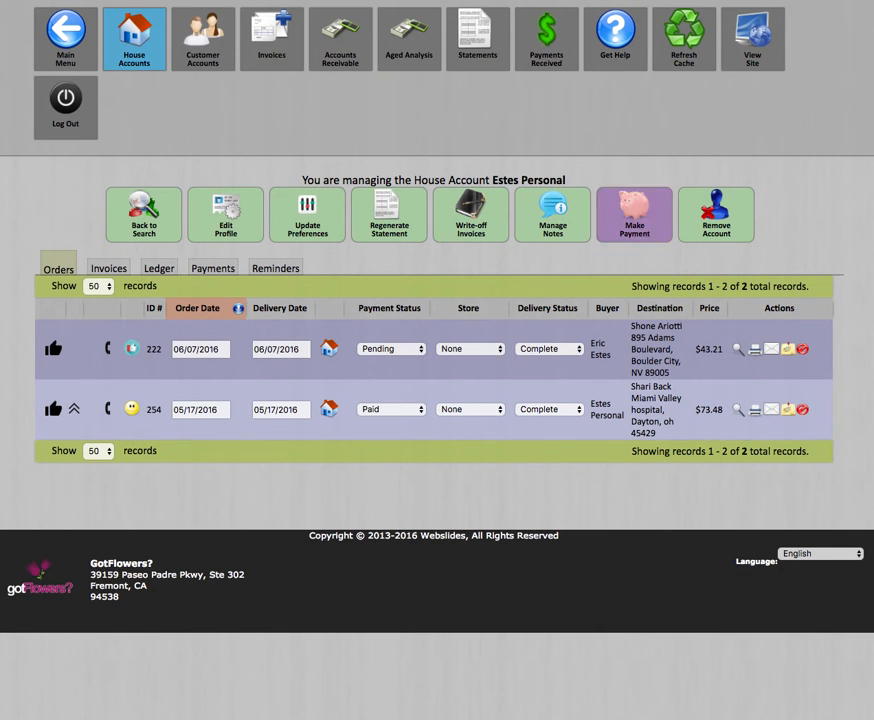
Step: Try adding a 43.21 payment to the account with no invoice selected, and decline applying it as credit
left_click(634, 212)
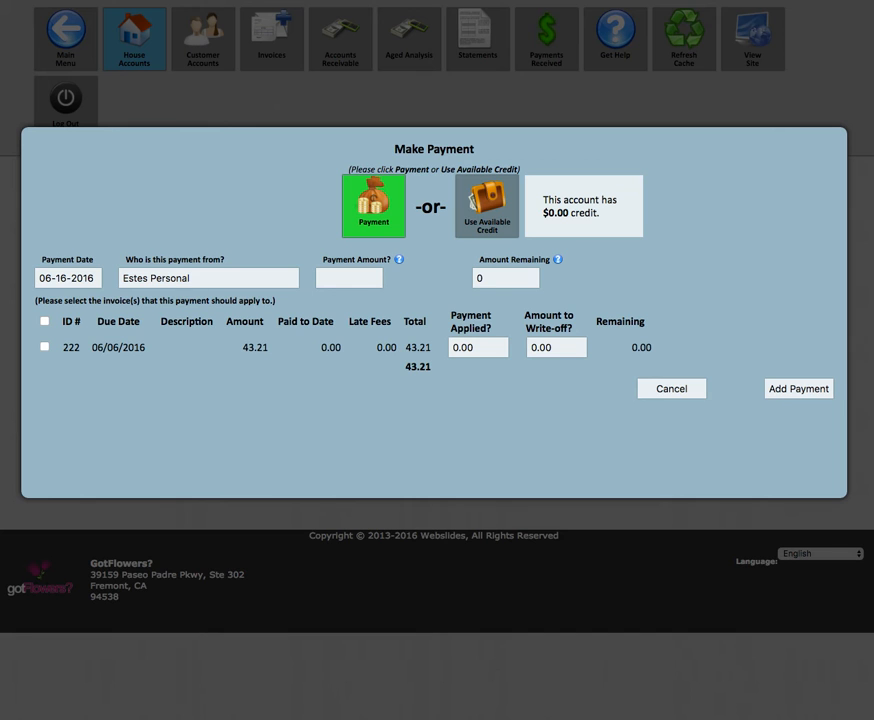
left_click(44, 346)
left_click(349, 278)
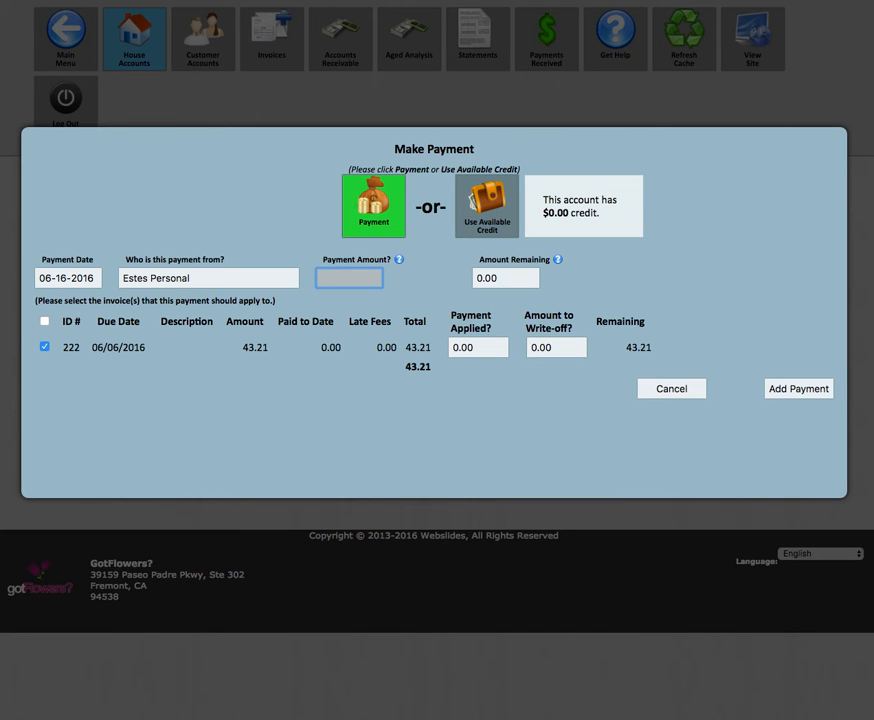
left_click(44, 346)
left_click(349, 278)
type("43.21")
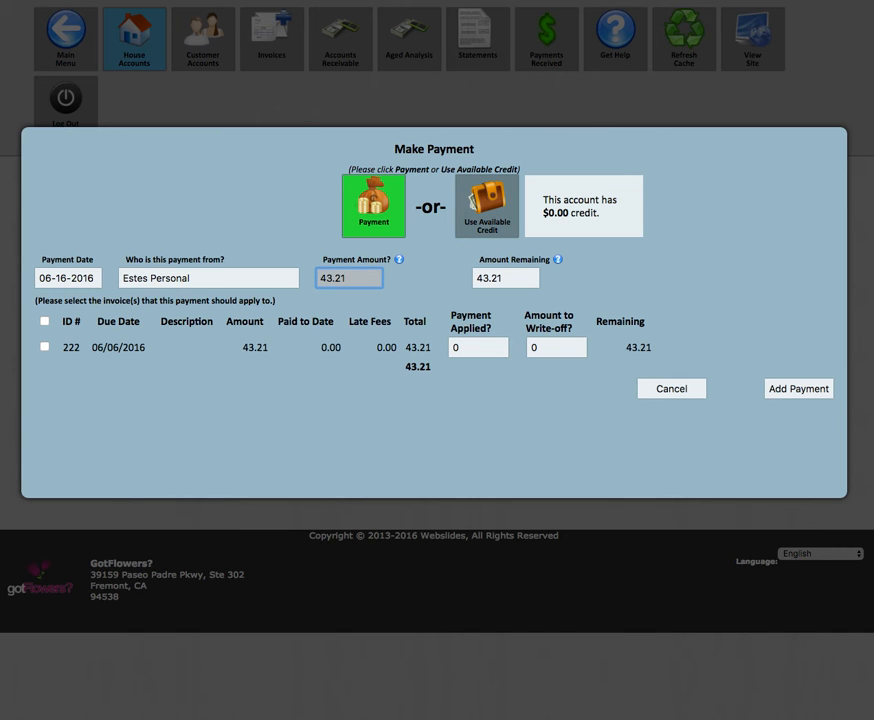
left_click(798, 388)
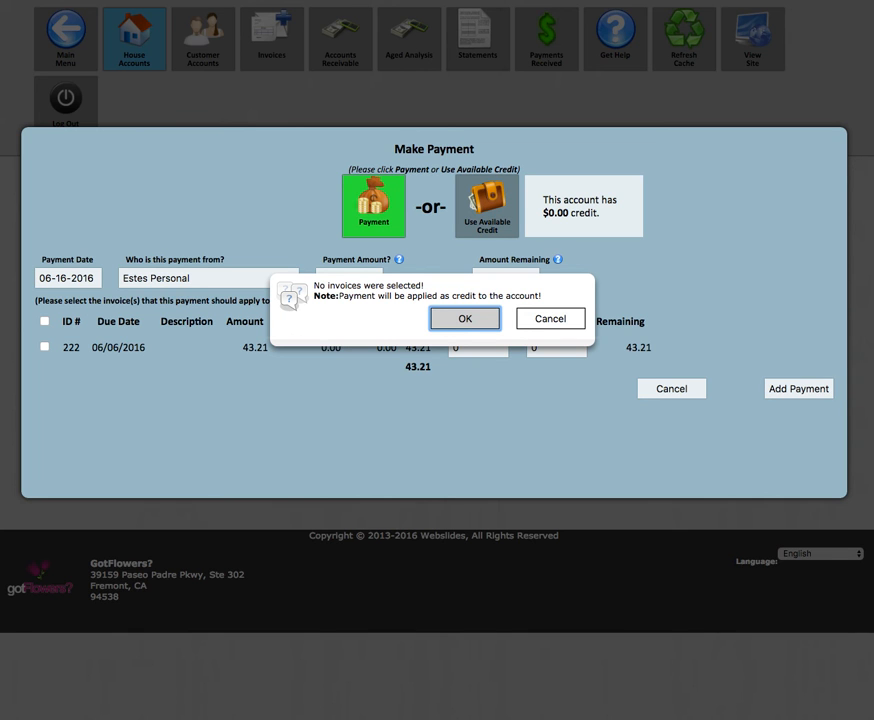
left_click(550, 319)
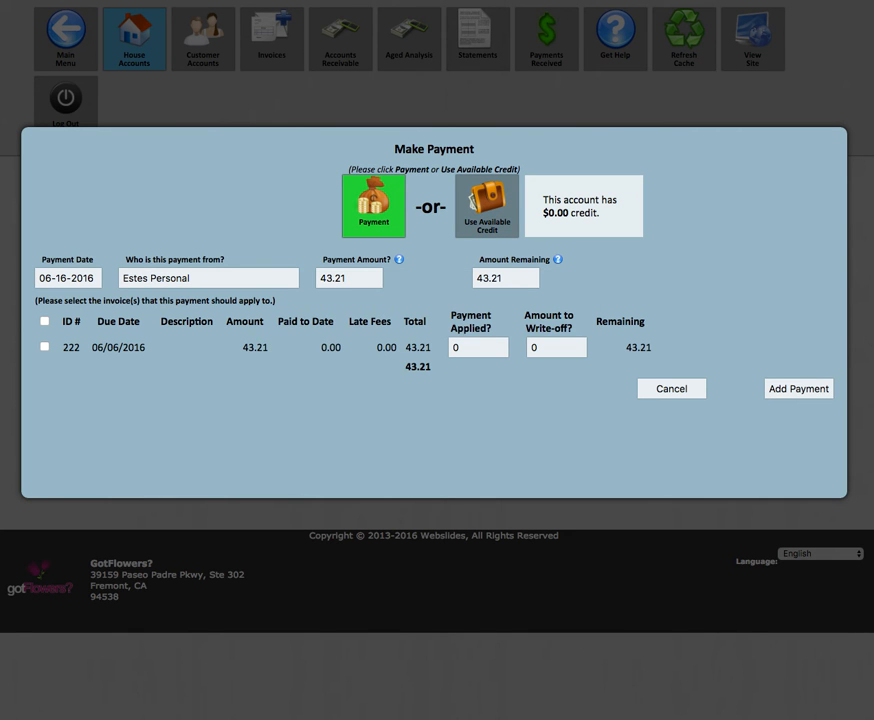
Step: Apply the 43.21 payment to the invoice due 06/06/2016 and proceed to the payment method choice
left_click(44, 347)
left_click(798, 388)
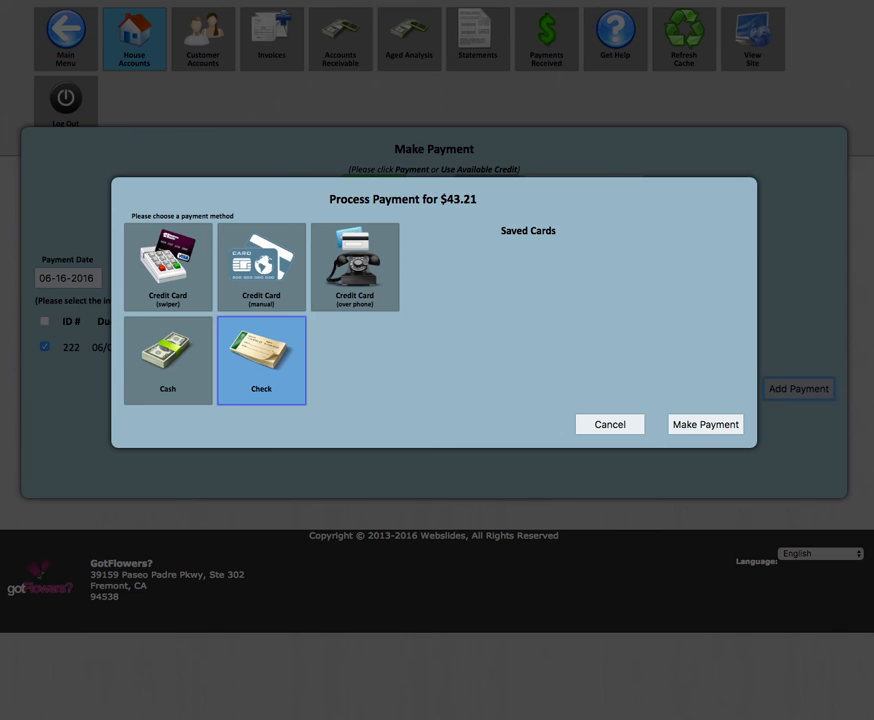
Step: View the check and over-the-phone credit card payment forms, and cancel the whole payment
left_click(261, 360)
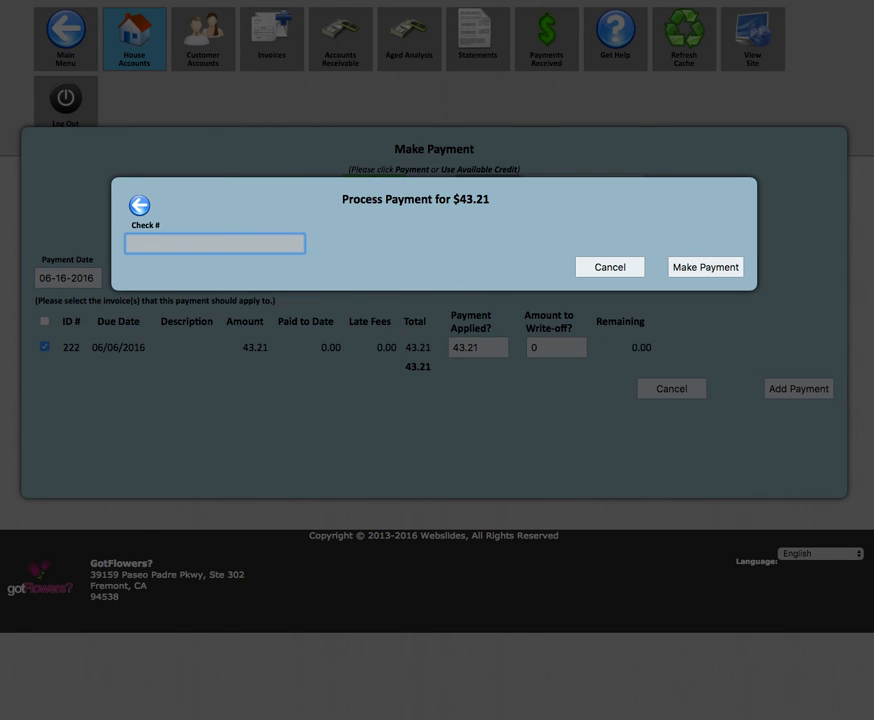
left_click(139, 205)
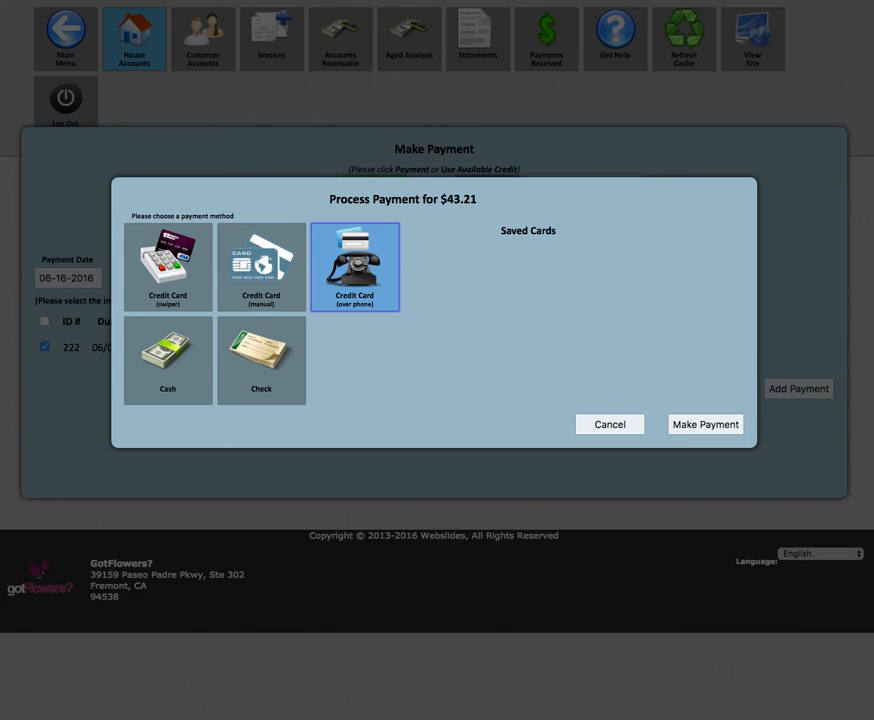
left_click(355, 265)
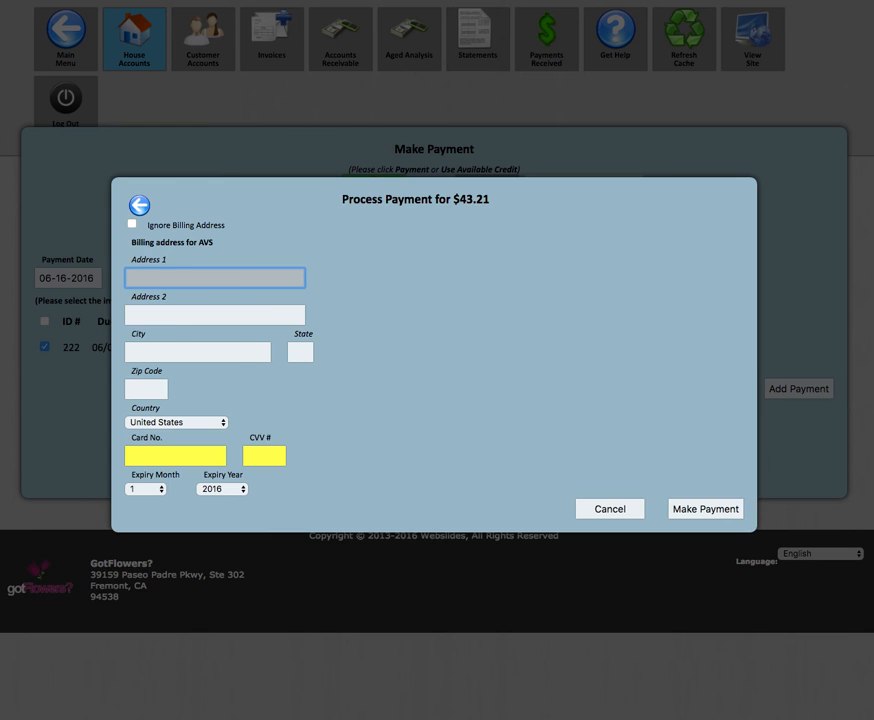
left_click(139, 205)
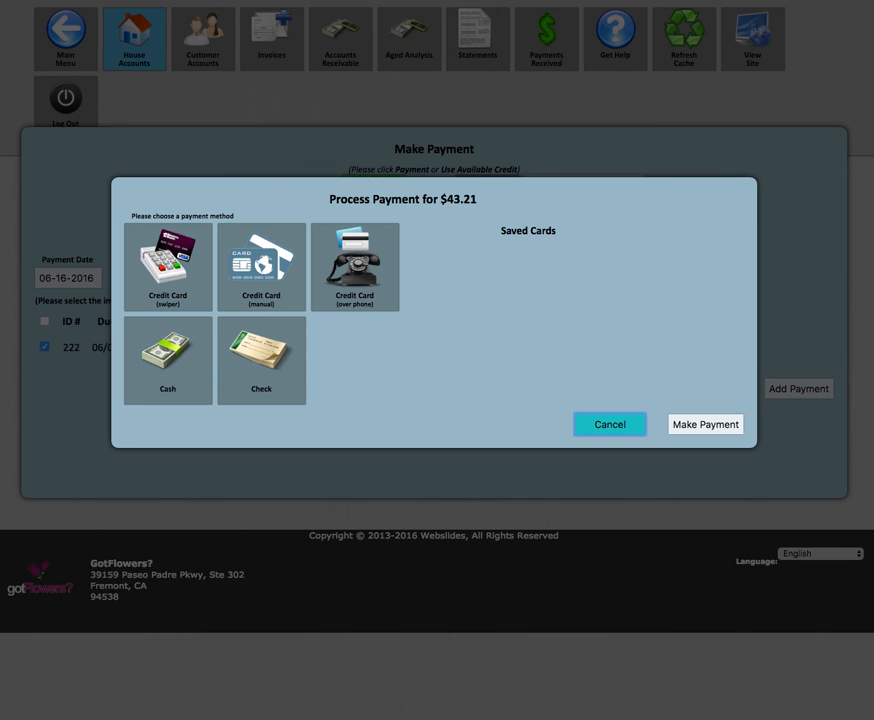
left_click(609, 424)
left_click(671, 388)
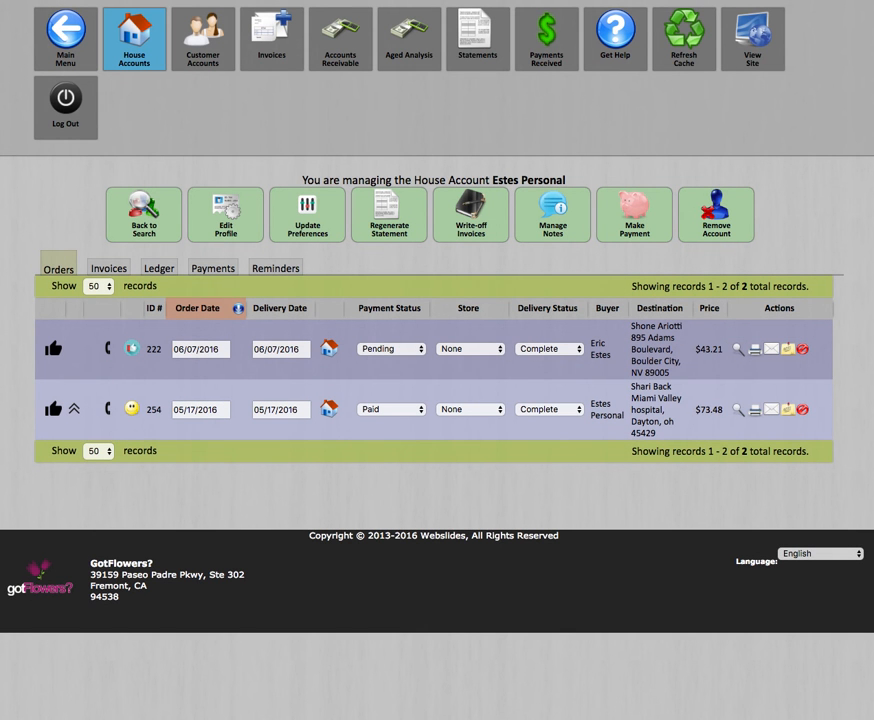